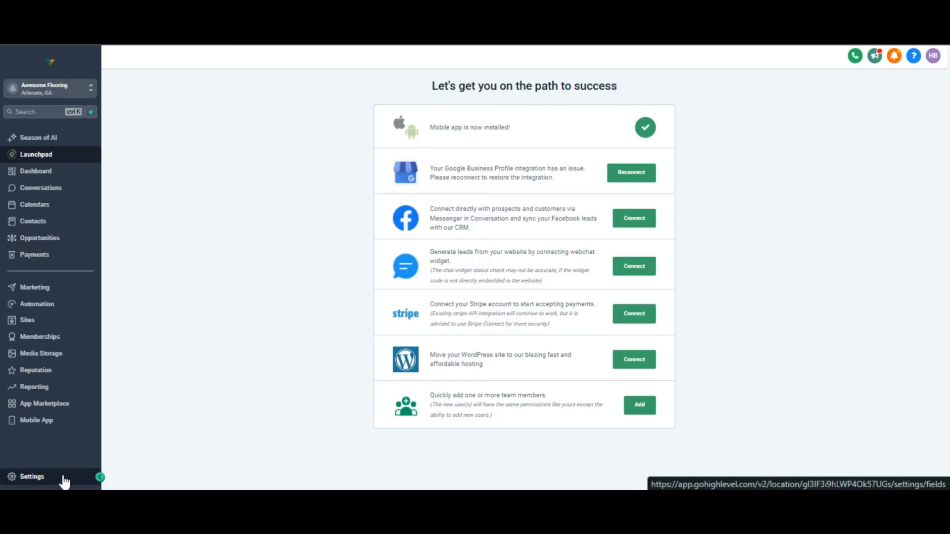
Open the business profile settings and scroll down to the Missed Call Text Back section
{"action": "left_click", "coordinate": [64, 480]}
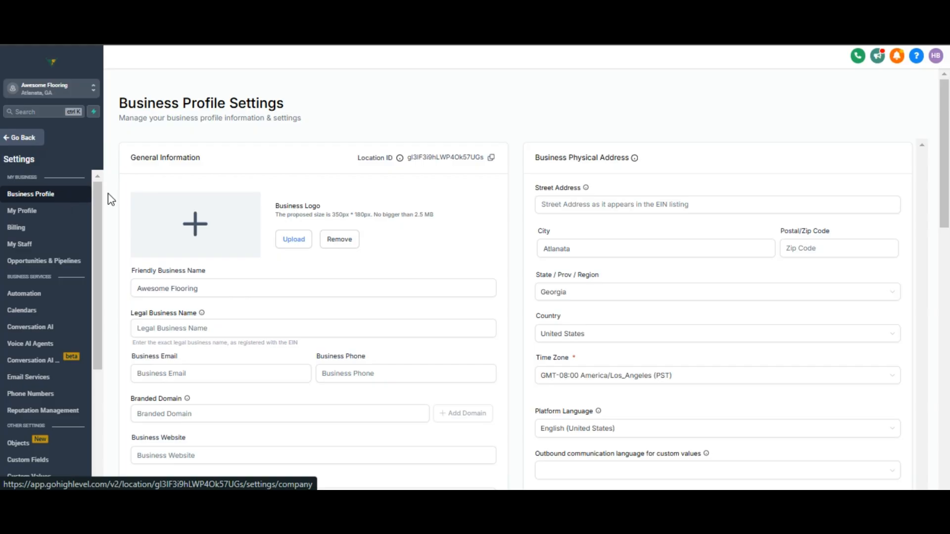
{"action": "scroll", "coordinate": [517, 187], "scroll_direction": "down", "scroll_amount": 5}
{"action": "scroll", "coordinate": [517, 186], "scroll_direction": "down", "scroll_amount": 15}
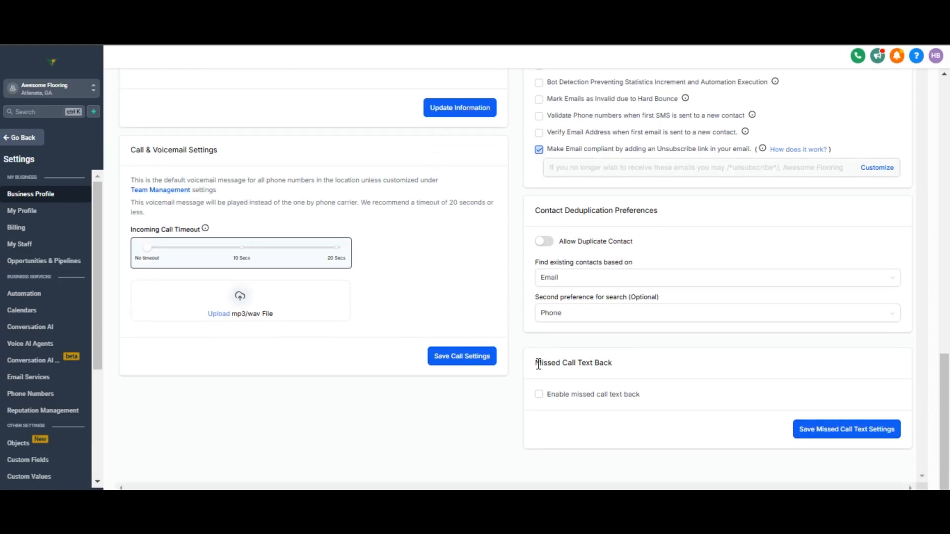
{"action": "left_click_drag", "start_coordinate": [538, 365], "coordinate": [621, 368]}
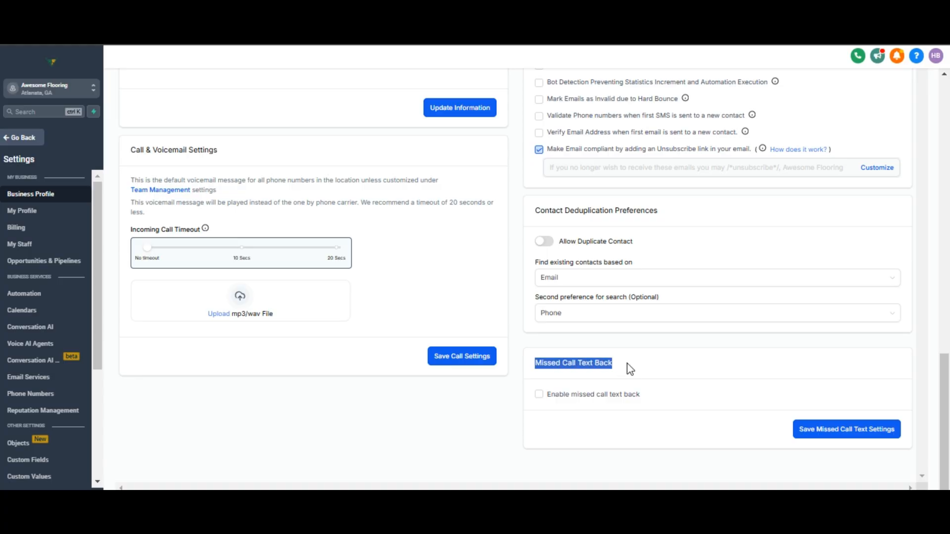
{"action": "left_click", "coordinate": [627, 363]}
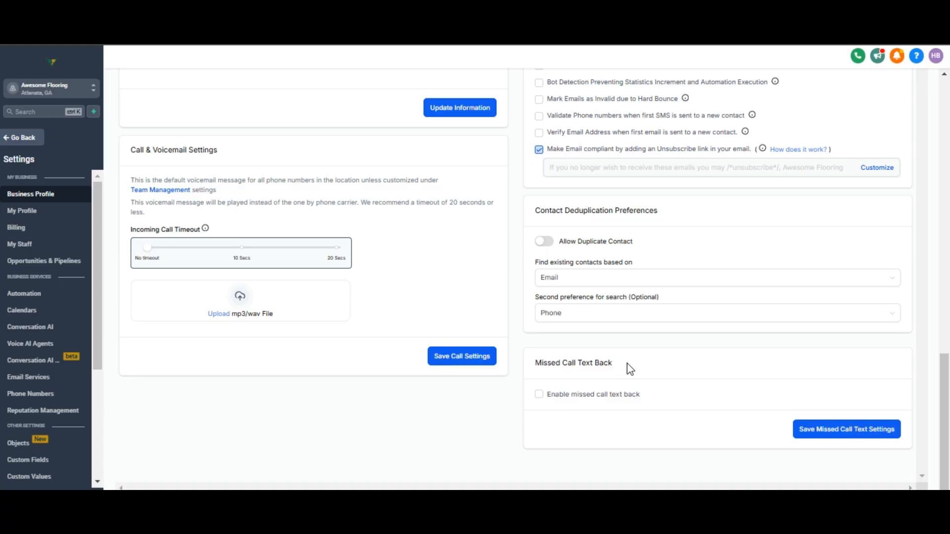
Enable missed call text back and start the message with "Hi, this is" followed by the location name custom value
{"action": "left_click", "coordinate": [539, 399]}
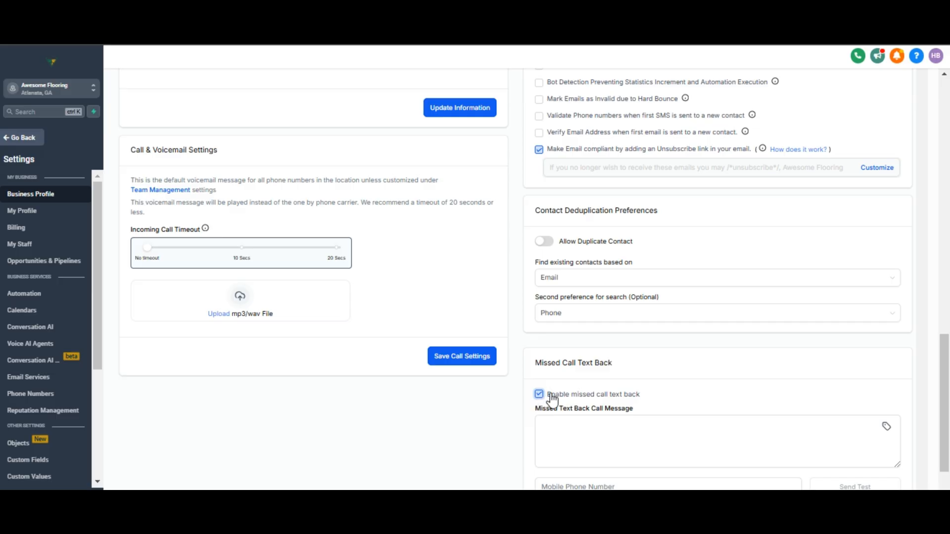
{"action": "scroll", "coordinate": [553, 399], "scroll_direction": "down", "scroll_amount": 1}
{"action": "scroll", "coordinate": [552, 399], "scroll_direction": "down", "scroll_amount": 1}
{"action": "left_click", "coordinate": [539, 328]}
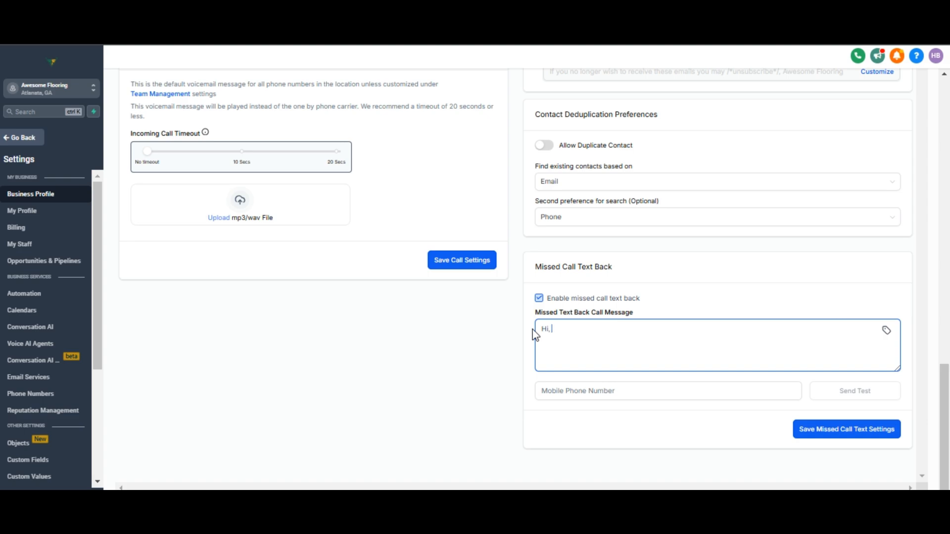
{"action": "type", "text": "Hi, this is"}
{"action": "left_click", "coordinate": [886, 330]}
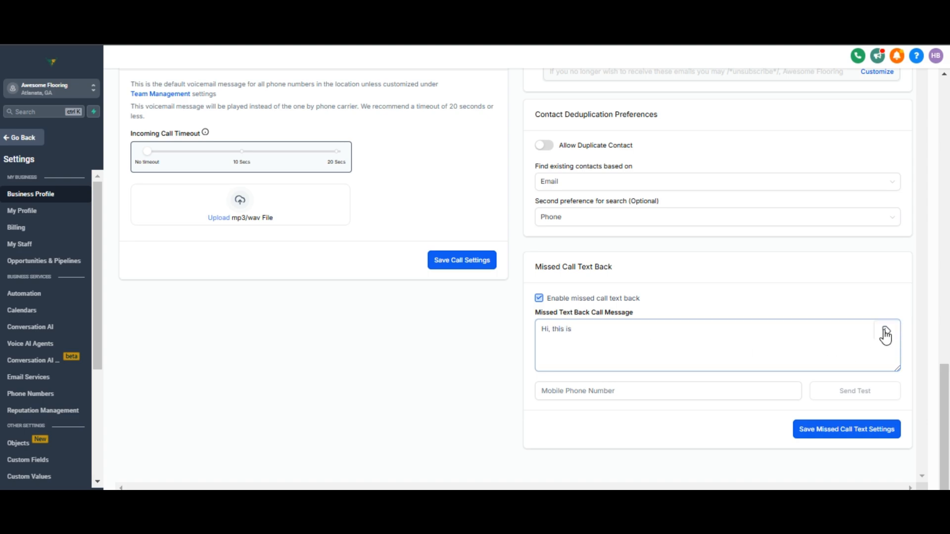
{"action": "left_click", "coordinate": [854, 147]}
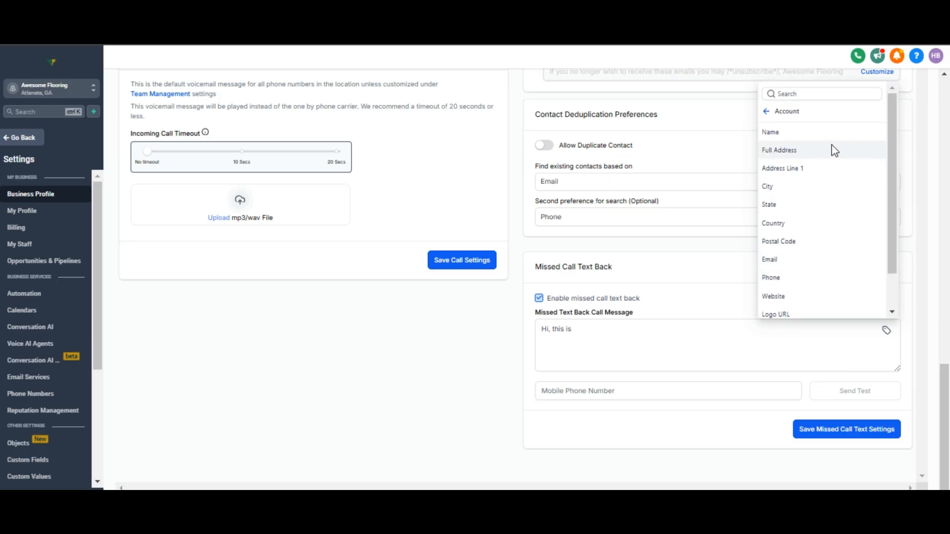
{"action": "left_click", "coordinate": [803, 133]}
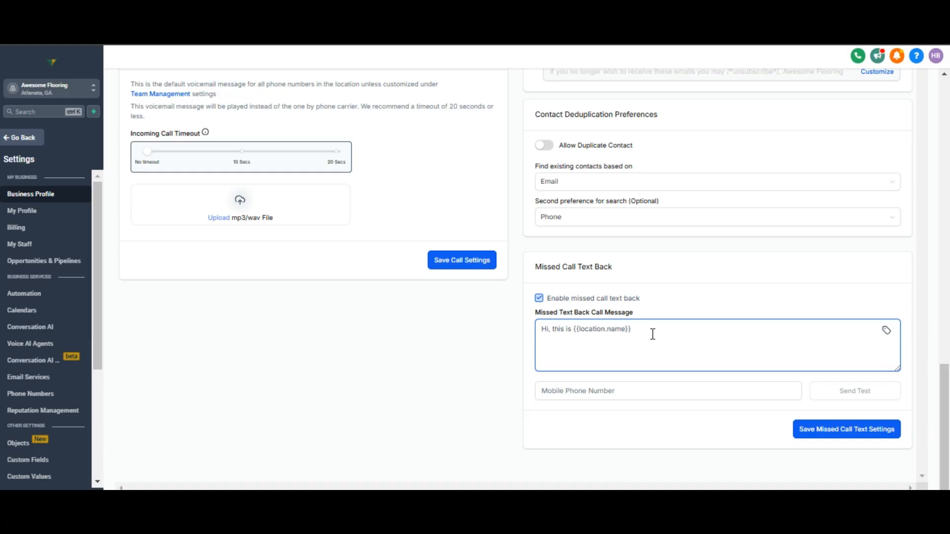
Finish the message with ", we are sorry. we missed your call. When is the good time to reach you?" and save the settings
{"action": "type", "text": ", we are sorry. we missed your call. When is"}
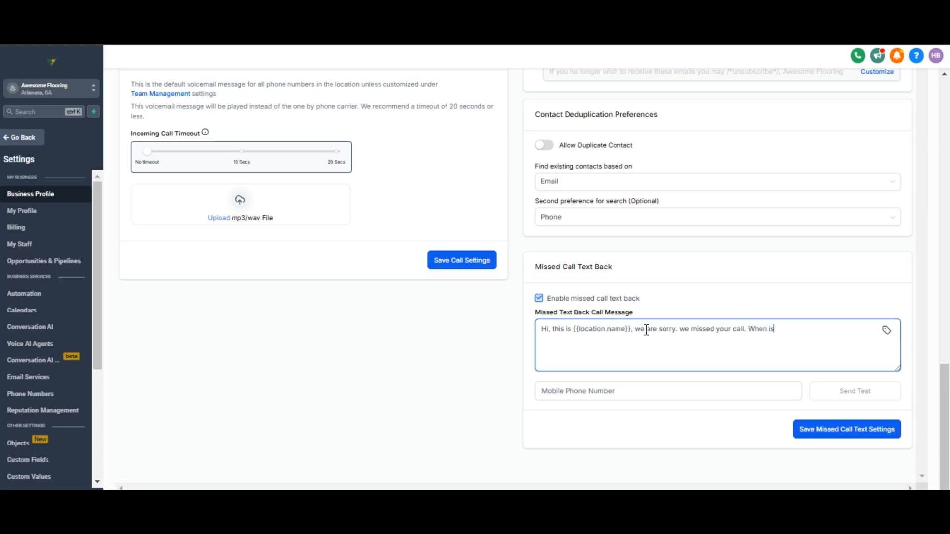
{"action": "type", "text": " the good time to reach you?"}
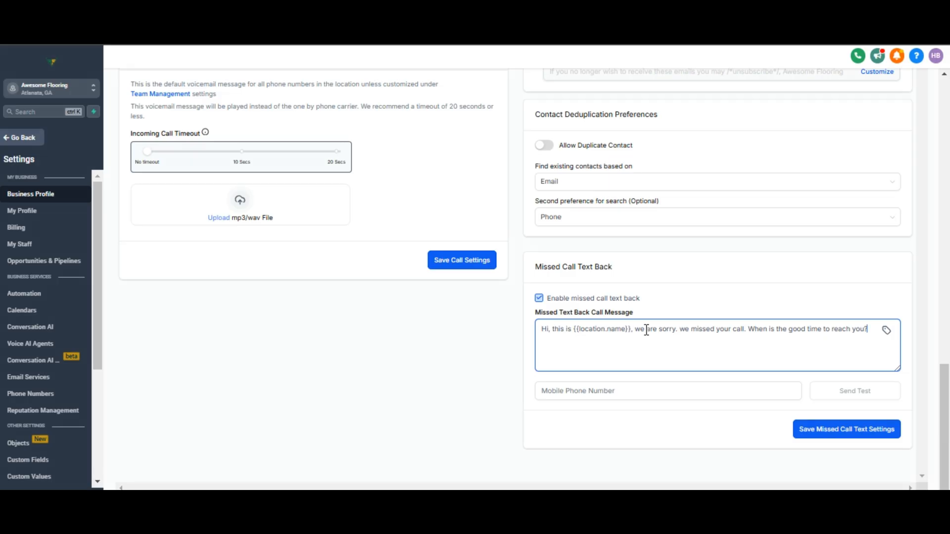
{"action": "left_click", "coordinate": [816, 431]}
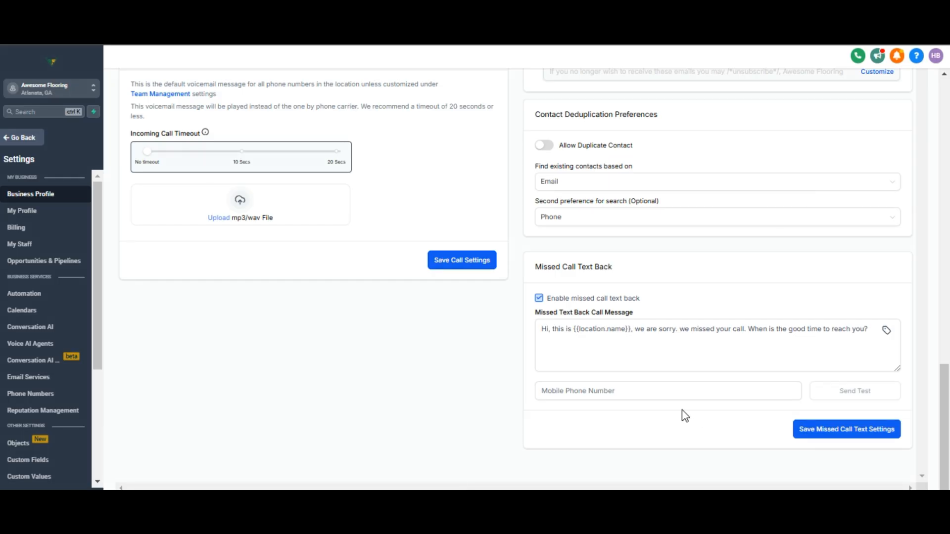
Disable missed call text back and save the missed call text settings
{"action": "left_click", "coordinate": [539, 299]}
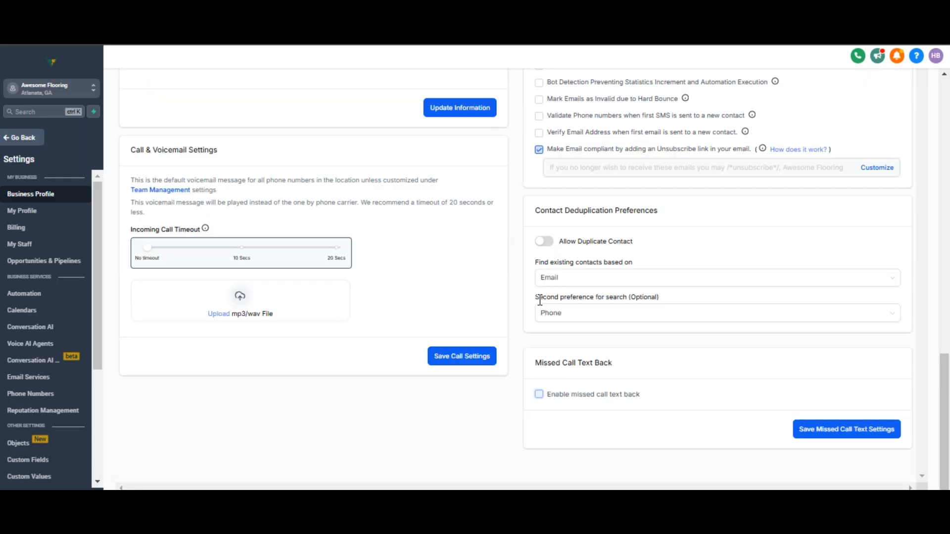
{"action": "left_click", "coordinate": [815, 435]}
Leave settings and create a new workflow from scratch in Automation
{"action": "left_click", "coordinate": [6, 142]}
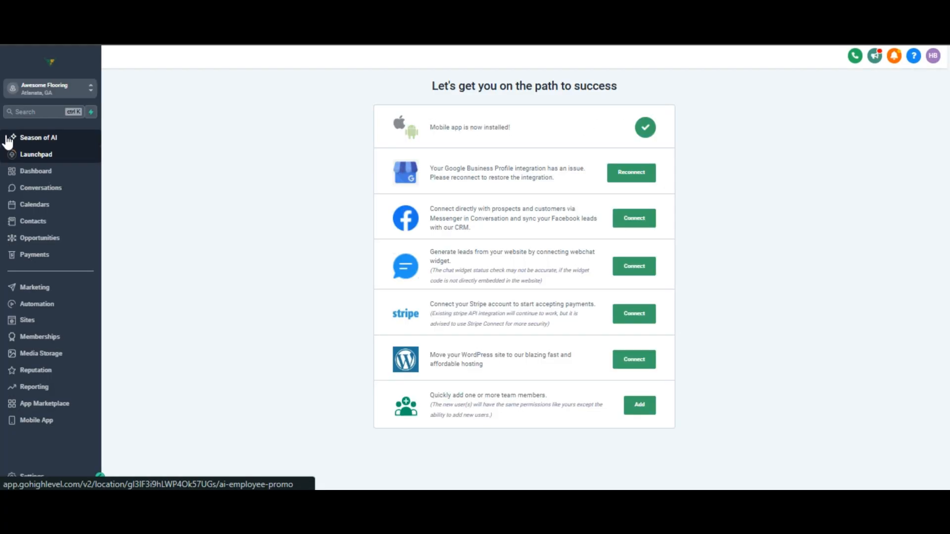
{"action": "left_click", "coordinate": [26, 307]}
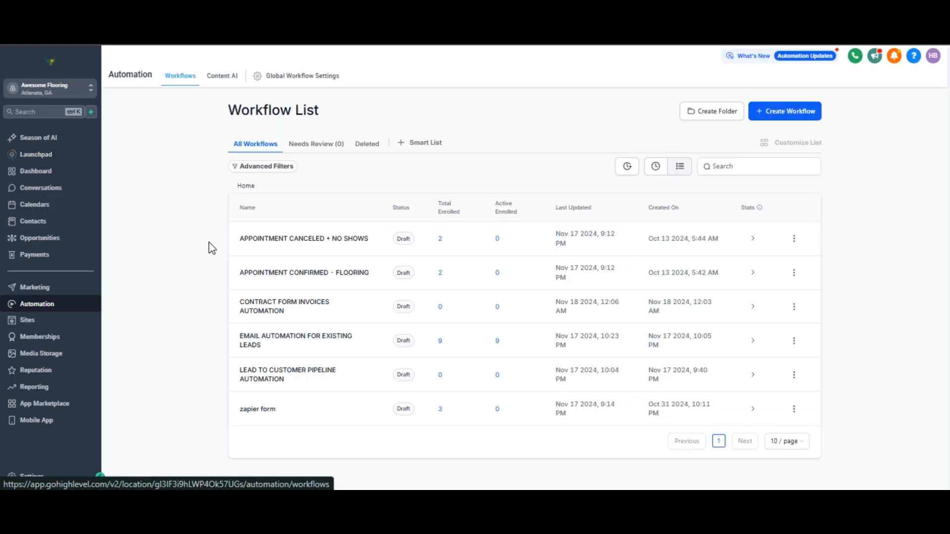
{"action": "left_click", "coordinate": [780, 114]}
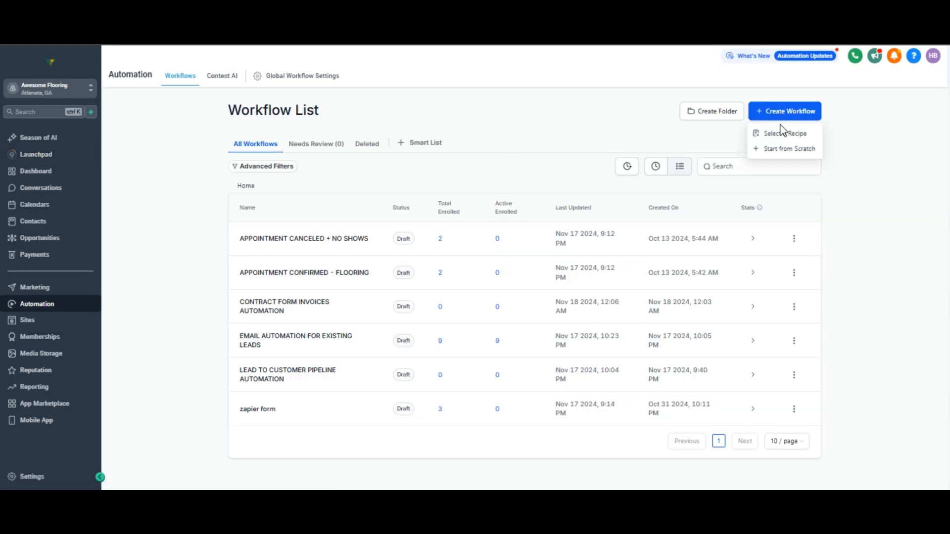
{"action": "left_click", "coordinate": [784, 151]}
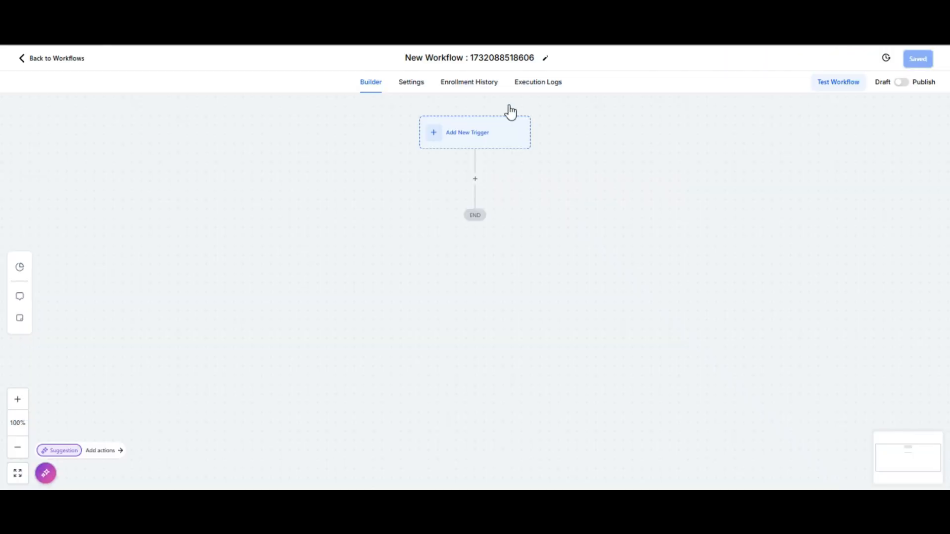
Rename the workflow to "Missed call text back automation"
{"action": "left_click", "coordinate": [515, 58]}
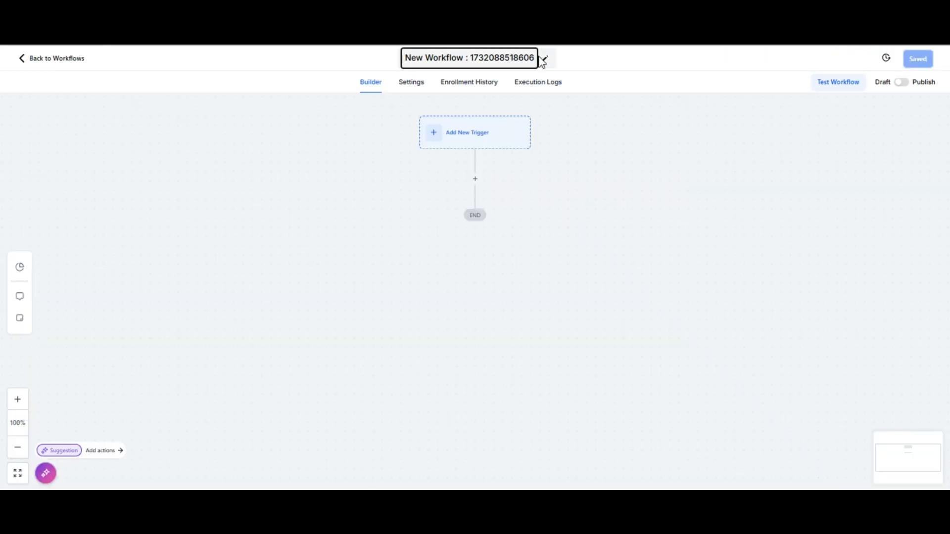
{"action": "left_click_drag", "start_coordinate": [532, 56], "coordinate": [409, 57]}
{"action": "type", "text": "Mi"}
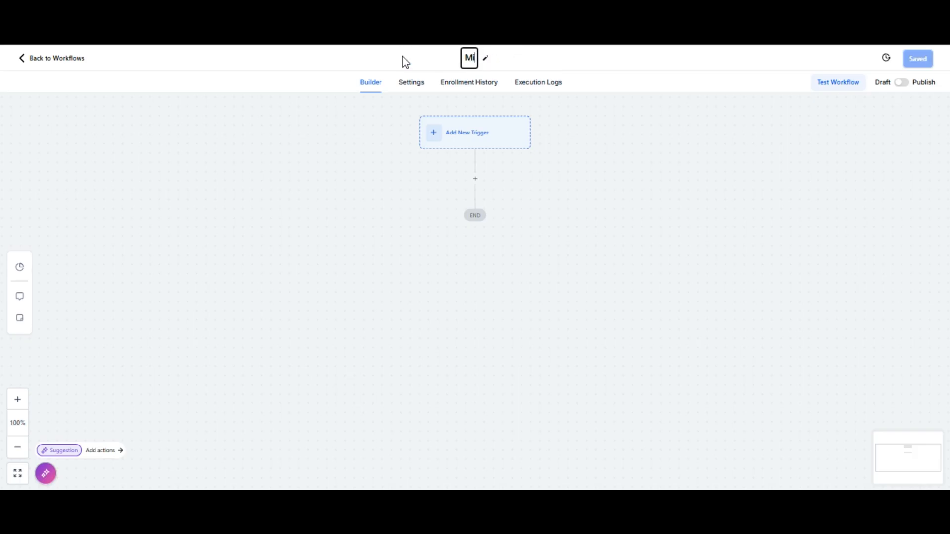
{"action": "type", "text": "ssed cal"}
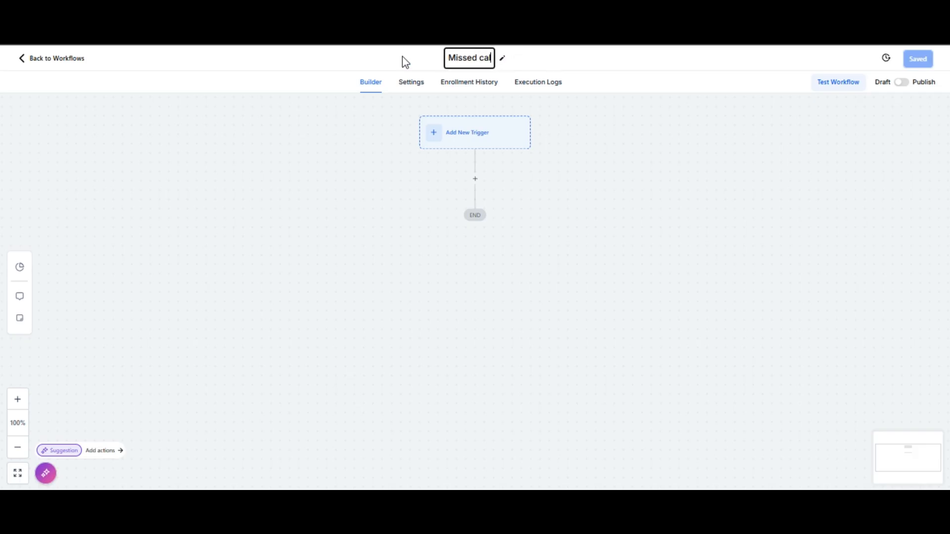
{"action": "type", "text": "l text b"}
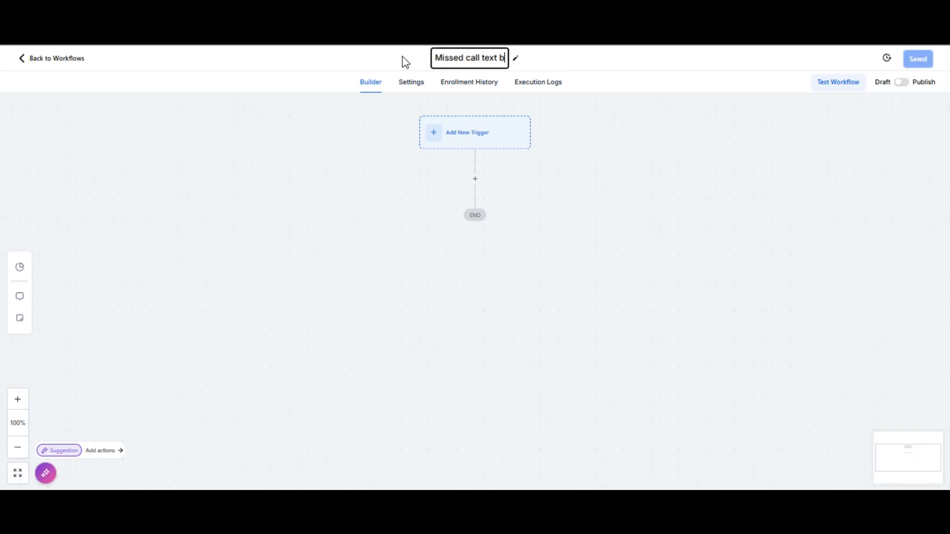
{"action": "type", "text": "ack automa"}
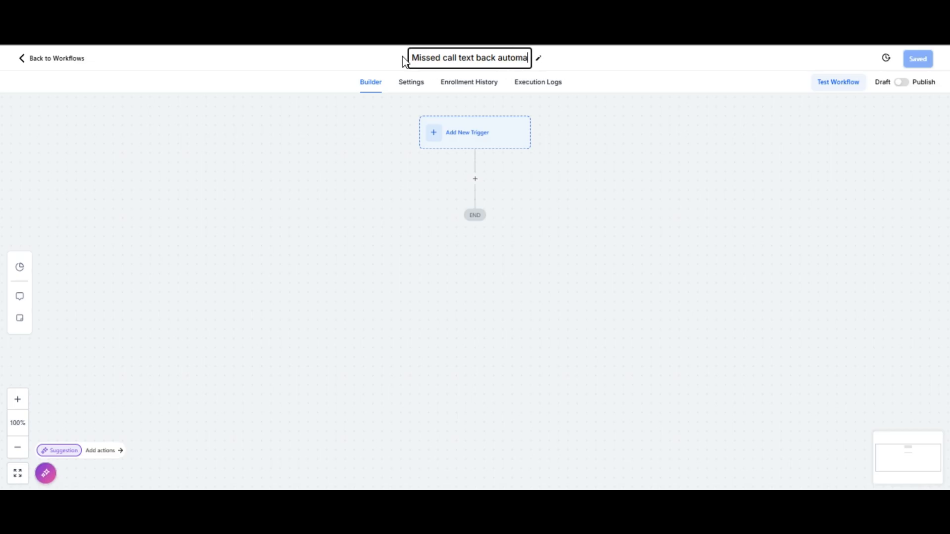
{"action": "type", "text": "tion"}
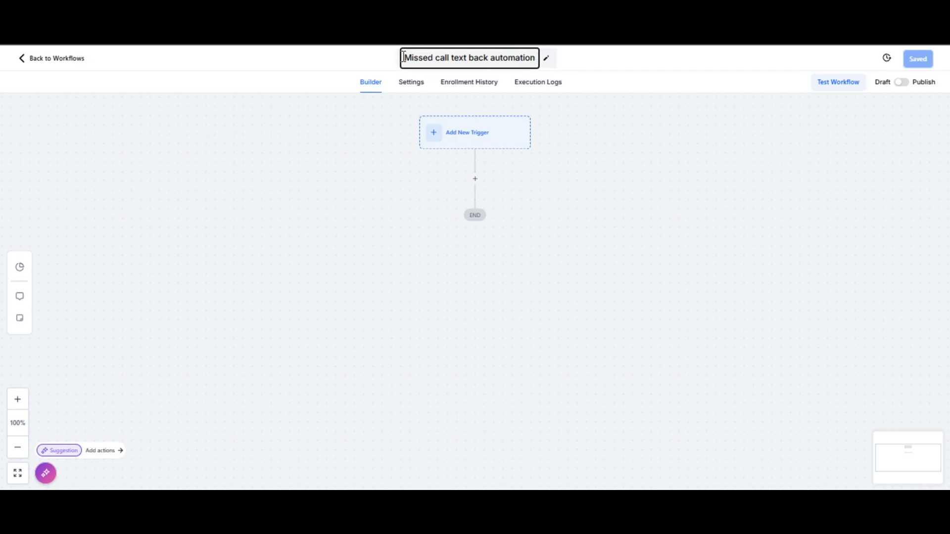
{"action": "left_click", "coordinate": [587, 61]}
Add a Call Status trigger to the workflow by searching the triggers for call
{"action": "left_click", "coordinate": [466, 142]}
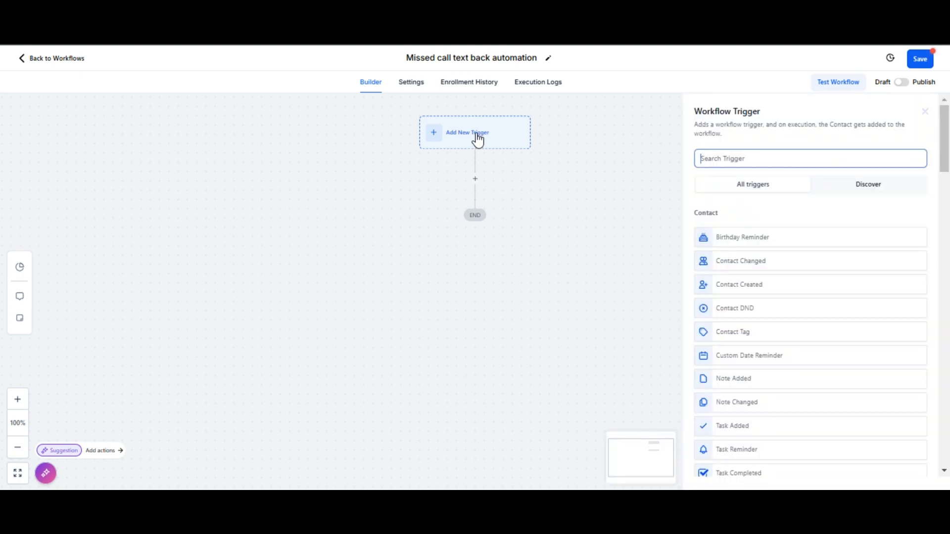
{"action": "type", "text": "call"}
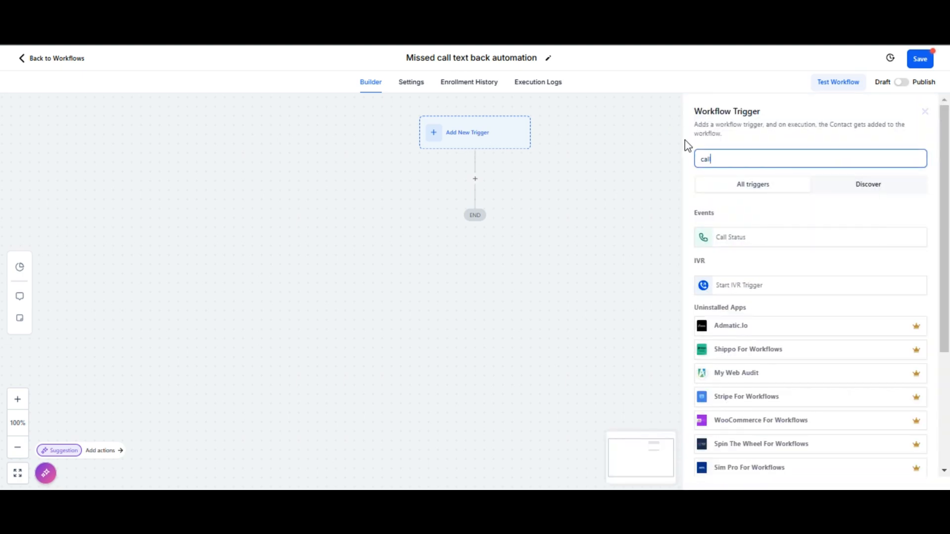
{"action": "left_click", "coordinate": [736, 228]}
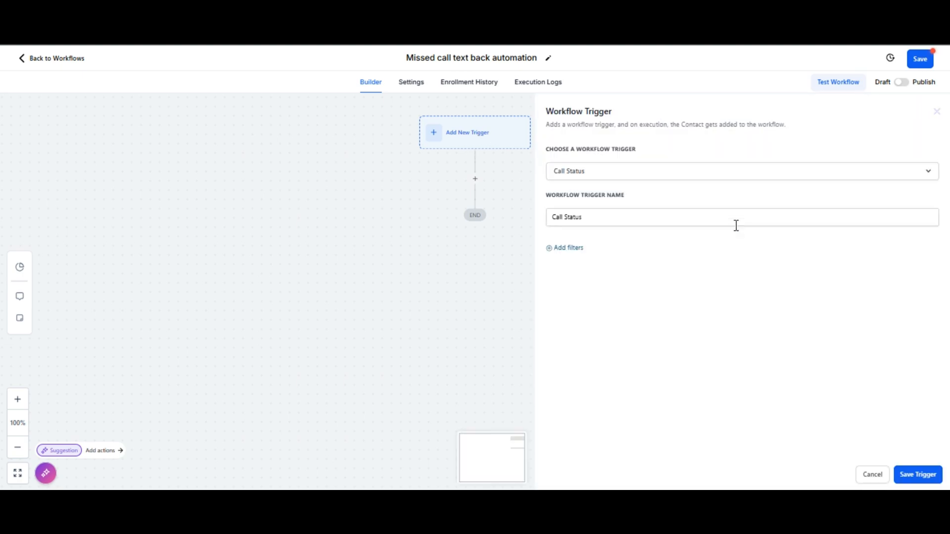
Add a Call Status filter to the trigger matching busy and no-answer
{"action": "left_click", "coordinate": [565, 252]}
{"action": "left_click", "coordinate": [615, 265]}
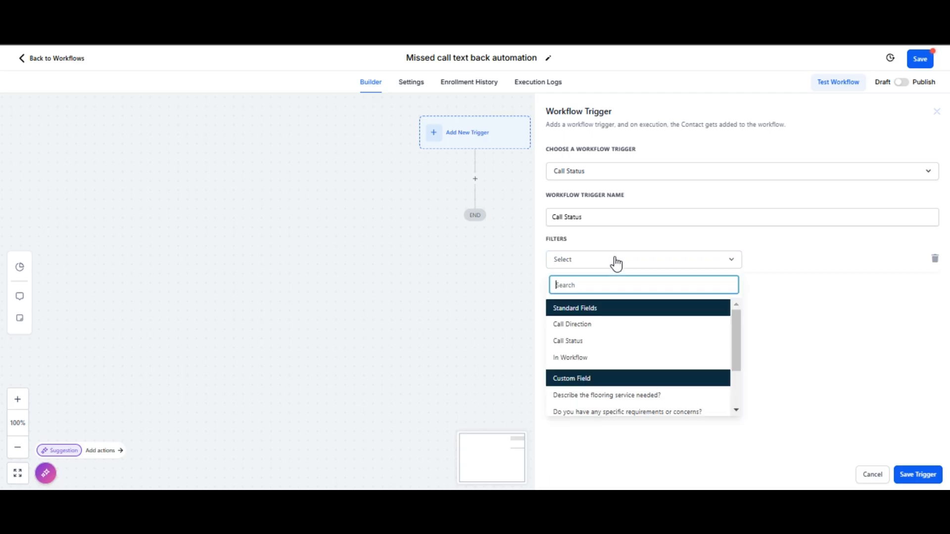
{"action": "left_click", "coordinate": [588, 341]}
{"action": "left_click", "coordinate": [776, 266]}
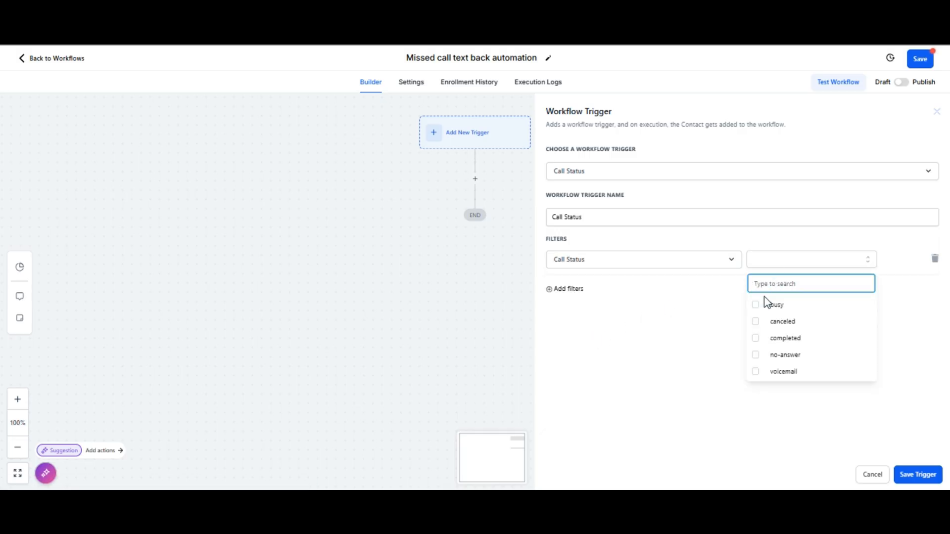
{"action": "left_click", "coordinate": [756, 308]}
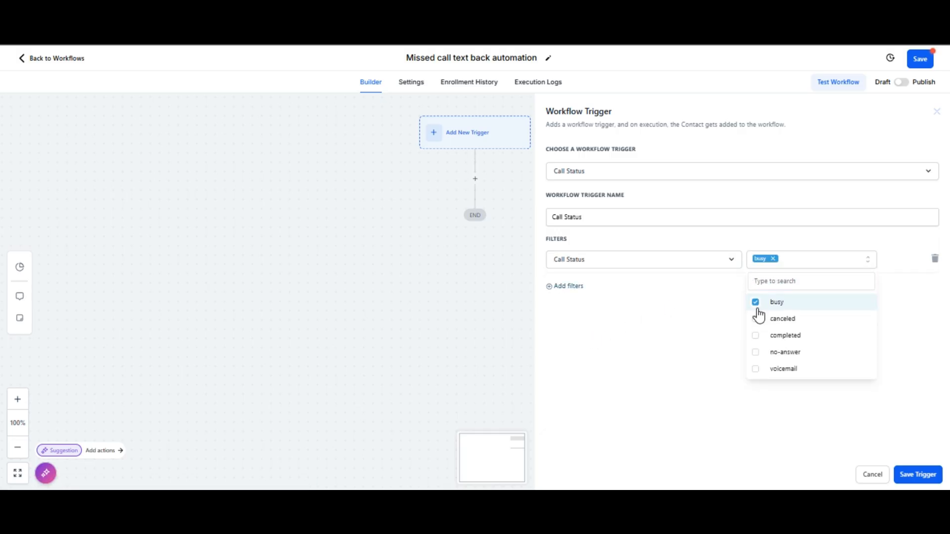
{"action": "left_click", "coordinate": [757, 352]}
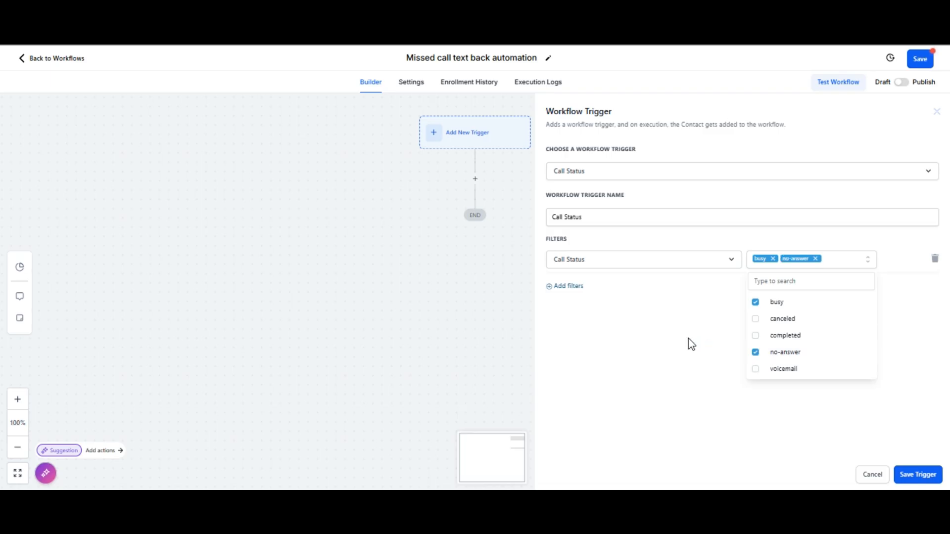
{"action": "left_click", "coordinate": [691, 343]}
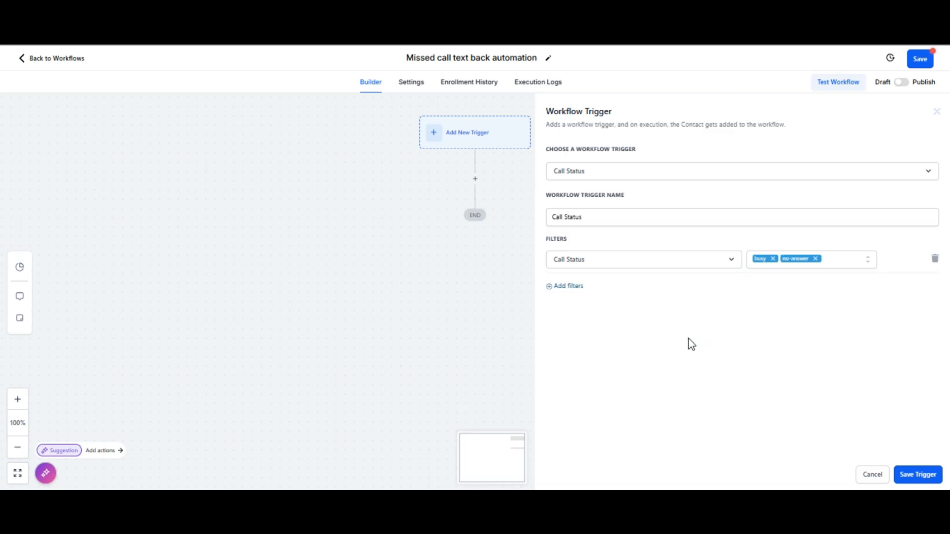
Add a Call Direction filter set to Incoming and save the trigger
{"action": "left_click", "coordinate": [553, 288]}
{"action": "left_click", "coordinate": [588, 292]}
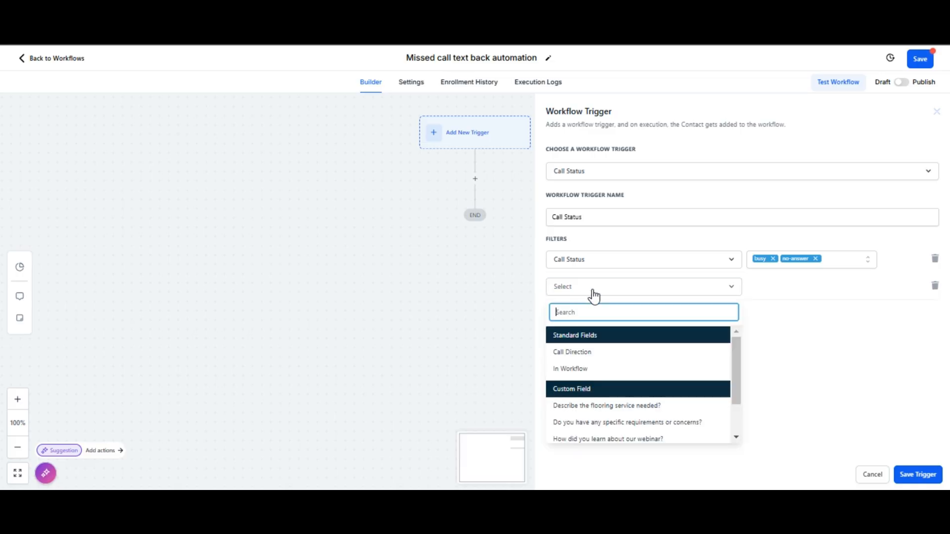
{"action": "left_click", "coordinate": [589, 353]}
{"action": "left_click", "coordinate": [773, 292]}
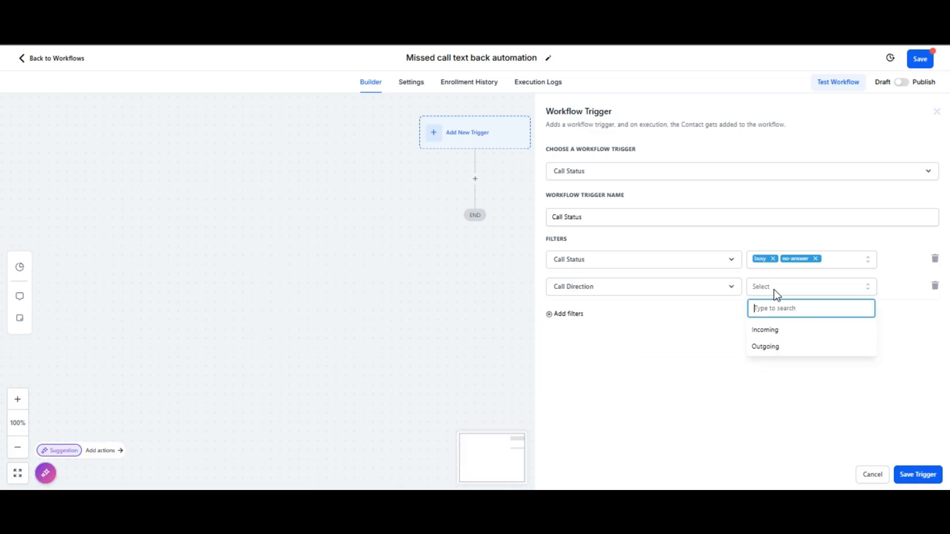
{"action": "left_click", "coordinate": [775, 332]}
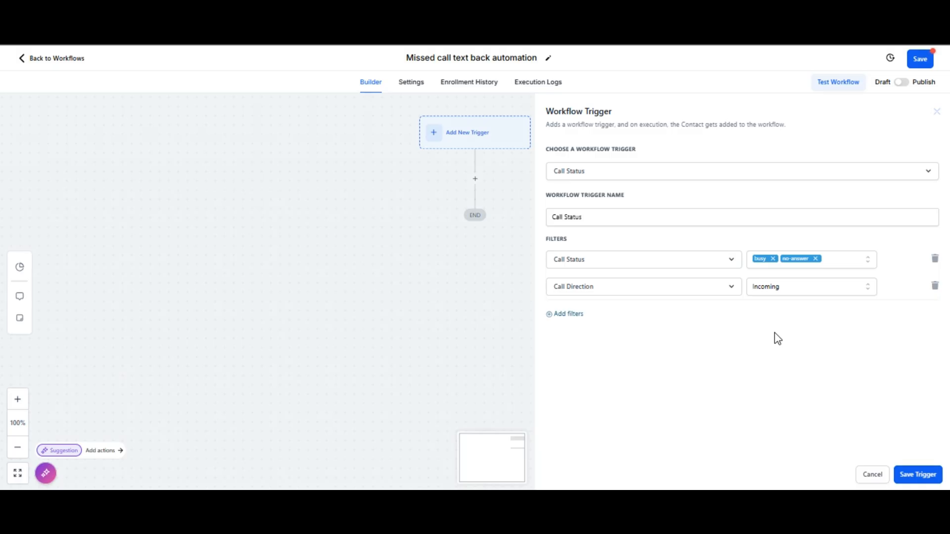
{"action": "left_click", "coordinate": [932, 475]}
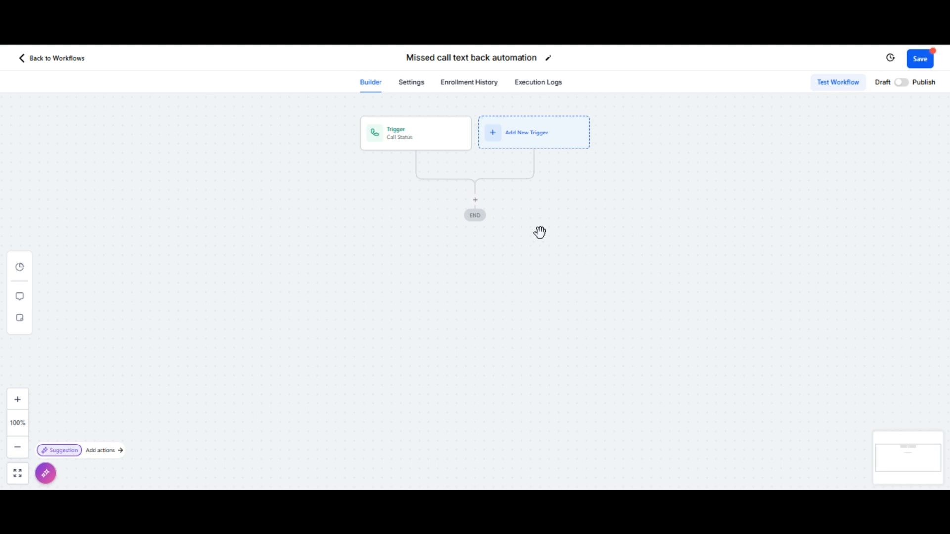
Add a Wait action after the trigger with a time delay of 2 minutes and save it
{"action": "left_click", "coordinate": [474, 202]}
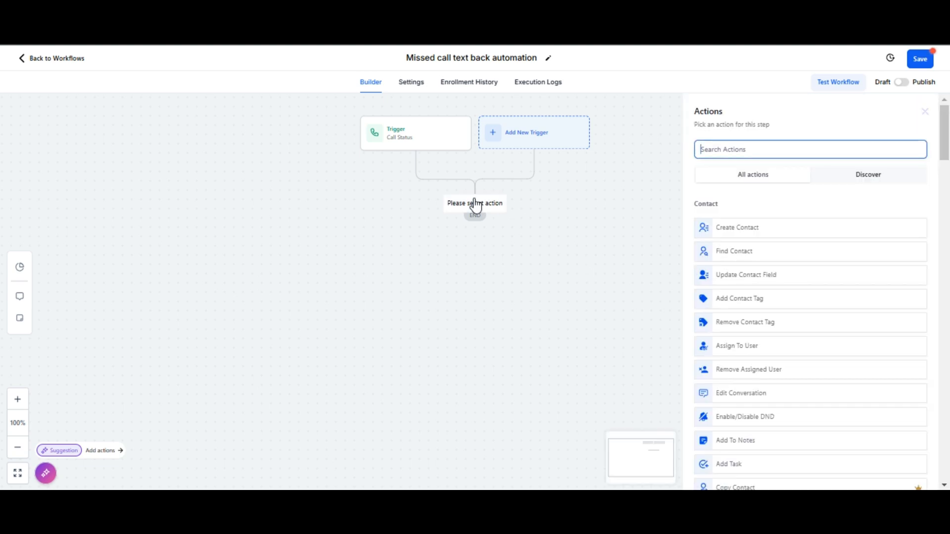
{"action": "type", "text": "wait"}
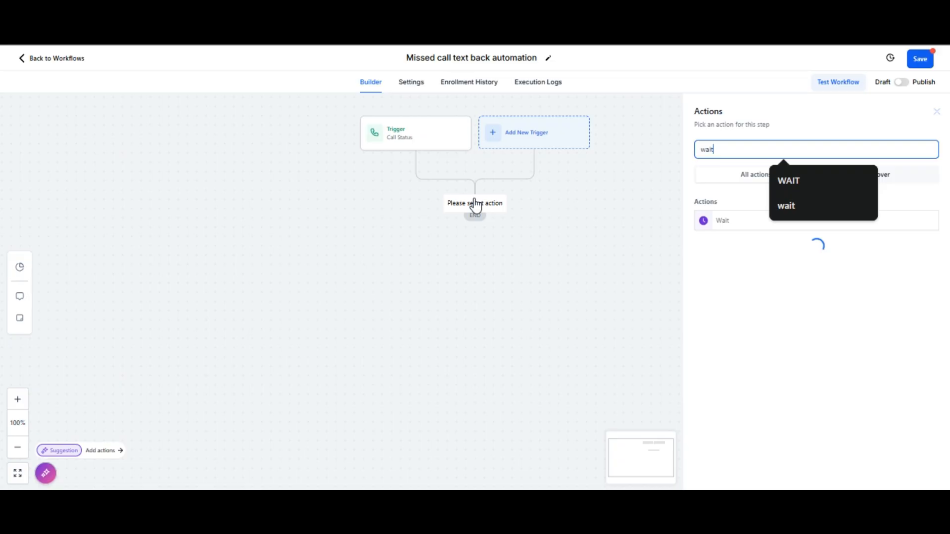
{"action": "left_click", "coordinate": [716, 221]}
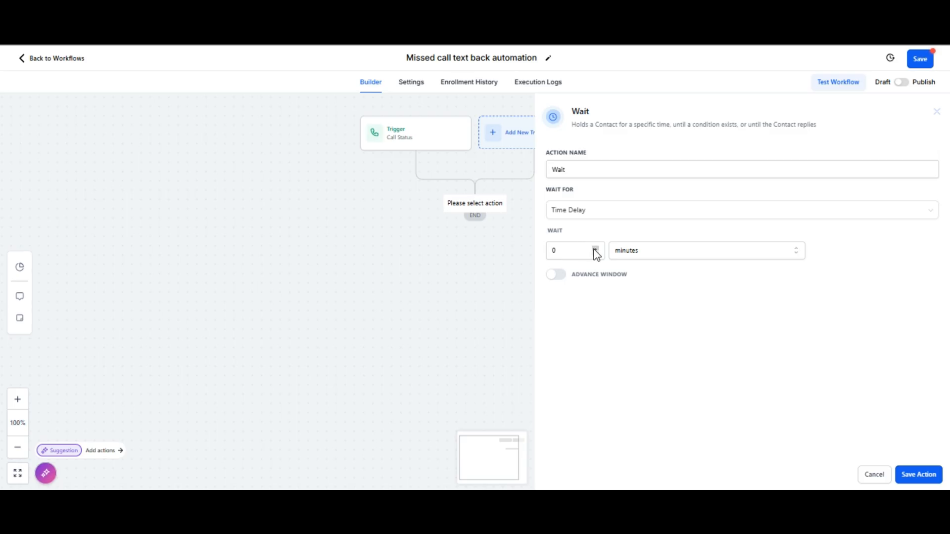
{"action": "left_click", "coordinate": [558, 253]}
{"action": "type", "text": "2"}
{"action": "left_click", "coordinate": [917, 474]}
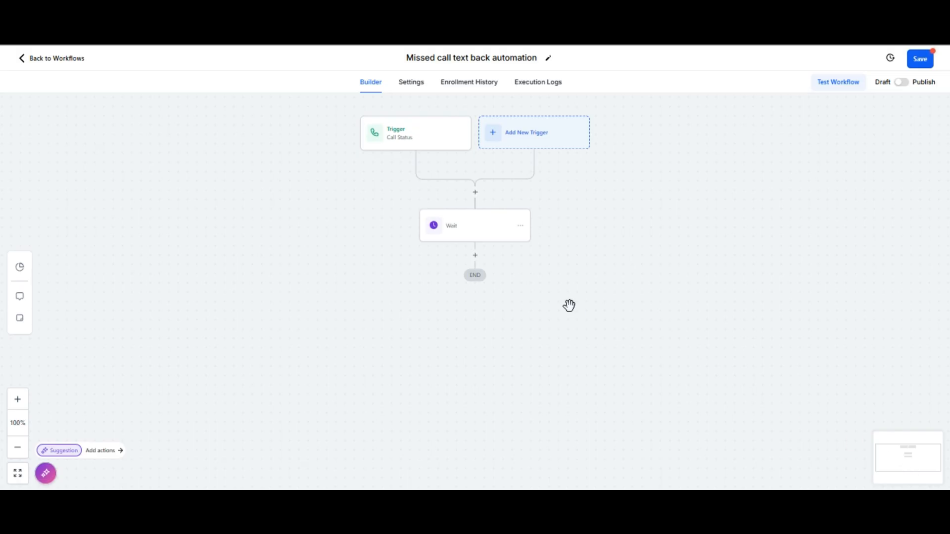
Add a Send SMS action below Wait and start its message with "Hi, this is" followed by the account name value
{"action": "left_click", "coordinate": [475, 256]}
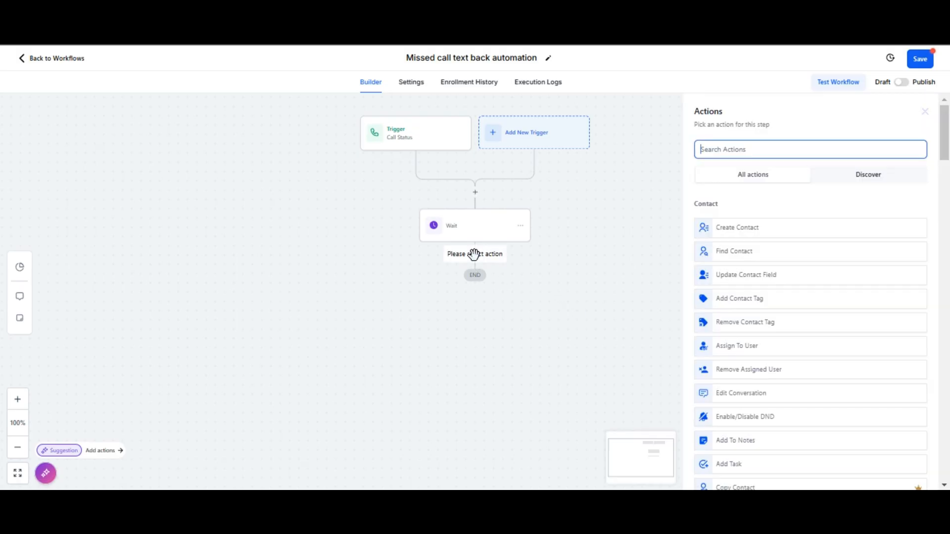
{"action": "type", "text": "sms"}
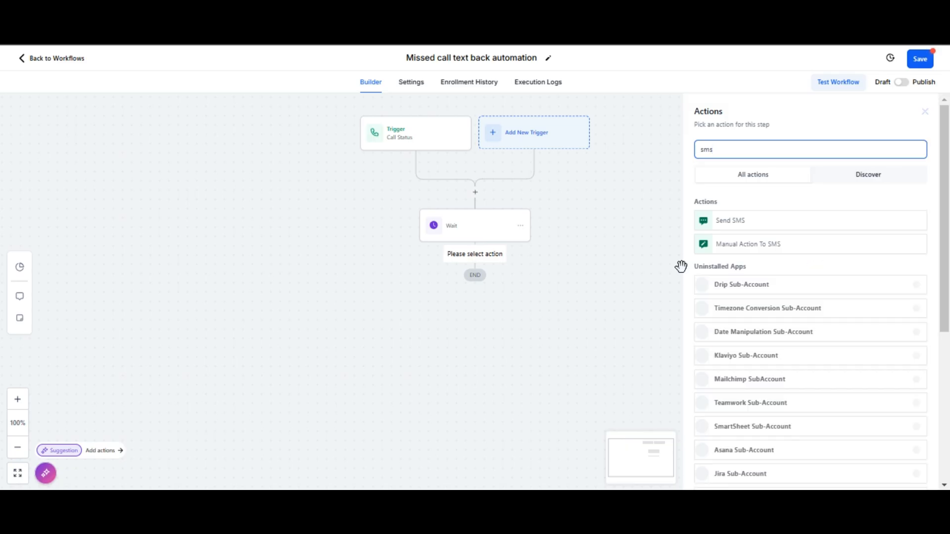
{"action": "left_click", "coordinate": [757, 224]}
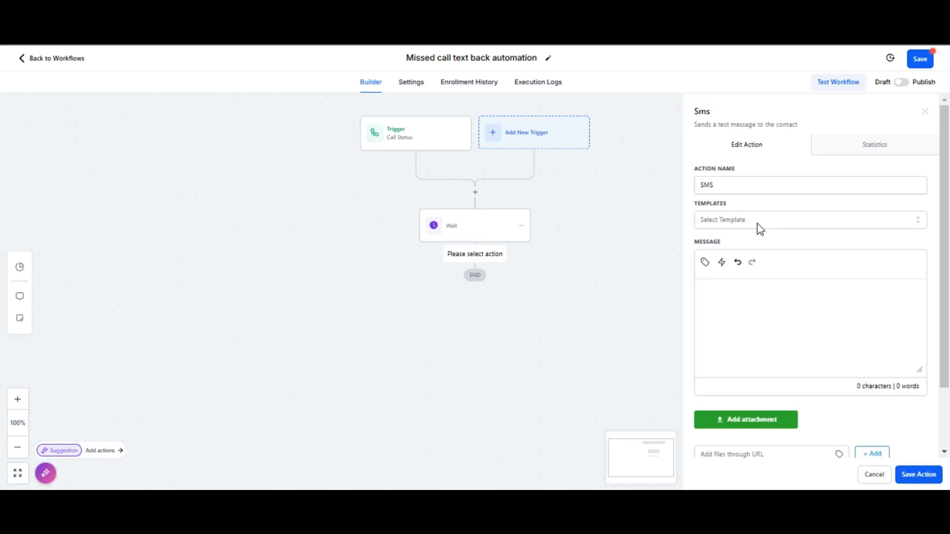
{"action": "left_click", "coordinate": [723, 293]}
{"action": "type", "text": "Hi"}
{"action": "type", "text": "s is"}
{"action": "left_click", "coordinate": [705, 263]}
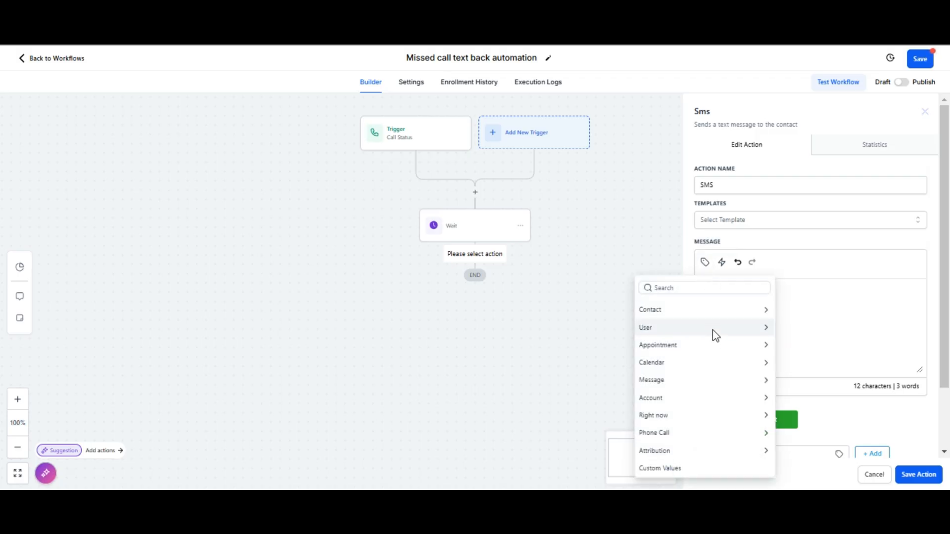
{"action": "left_click", "coordinate": [708, 398]}
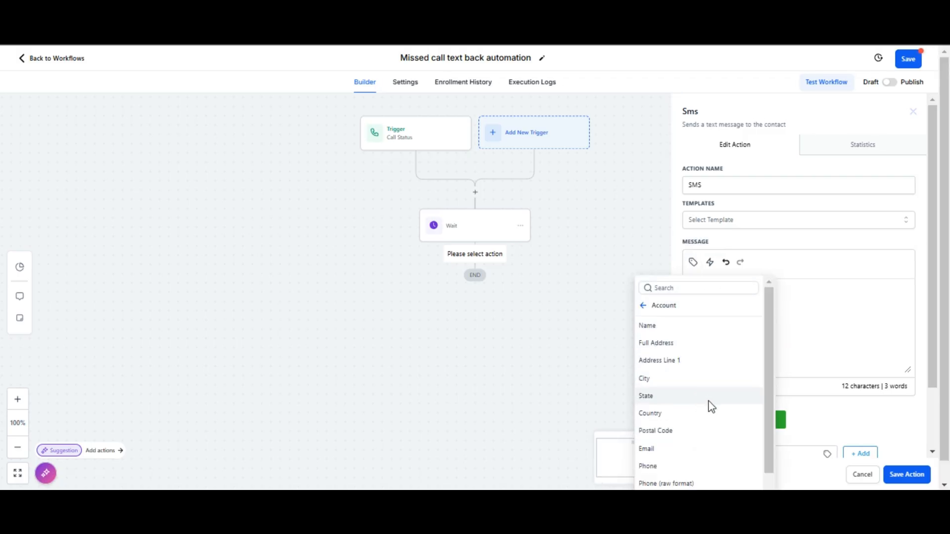
{"action": "left_click", "coordinate": [679, 326]}
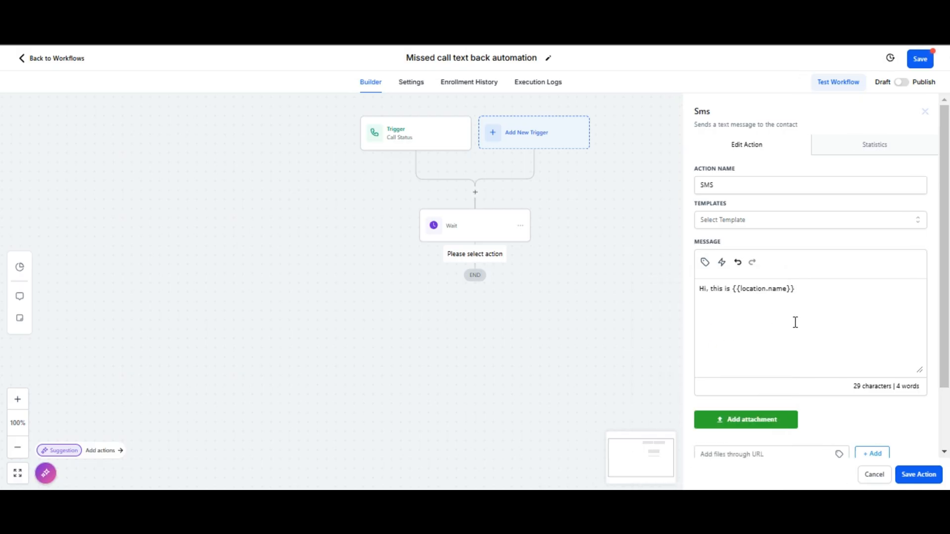
Finish the SMS text with ", we are sorry, we missed your call. When is the good time to reach you" and save the action
{"action": "type", "text": ", we are sorry, we missed your"}
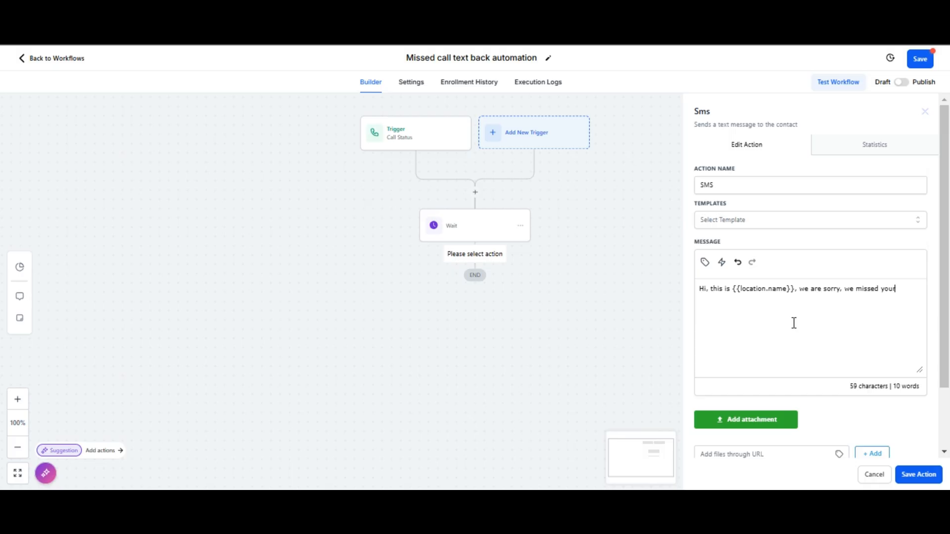
{"action": "type", "text": " call. When is "}
{"action": "type", "text": "the goo"}
{"action": "type", "text": "d time "}
{"action": "type", "text": "to reach "}
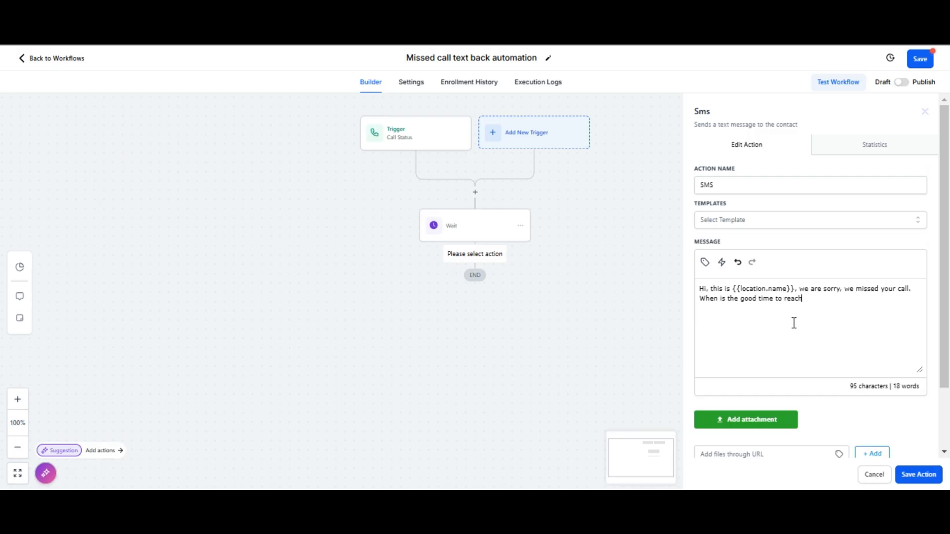
{"action": "type", "text": "you?"}
{"action": "left_click", "coordinate": [919, 475]}
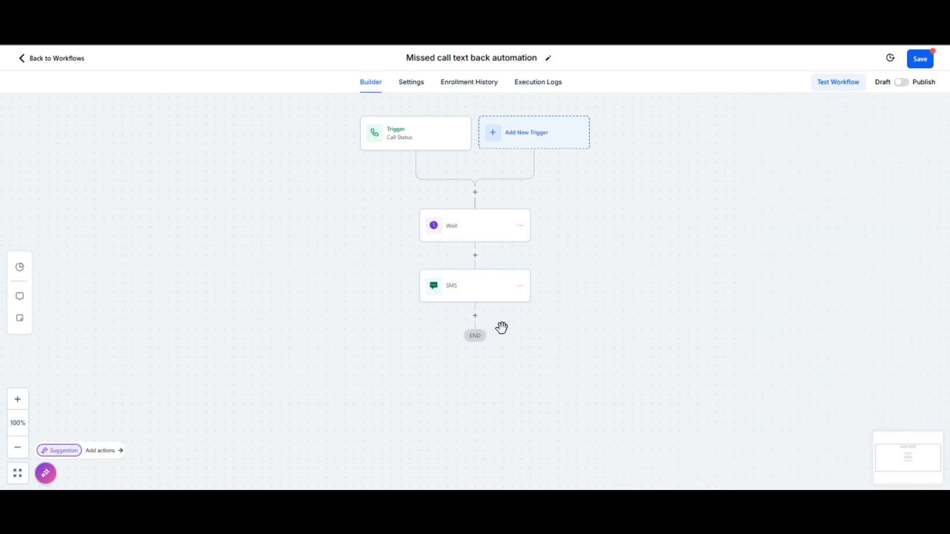
Add a Create/Update Opportunity action after the SMS, choosing lead pipeline and the Responded stage
{"action": "left_click", "coordinate": [475, 316]}
{"action": "left_click", "coordinate": [475, 315]}
{"action": "left_click", "coordinate": [476, 314]}
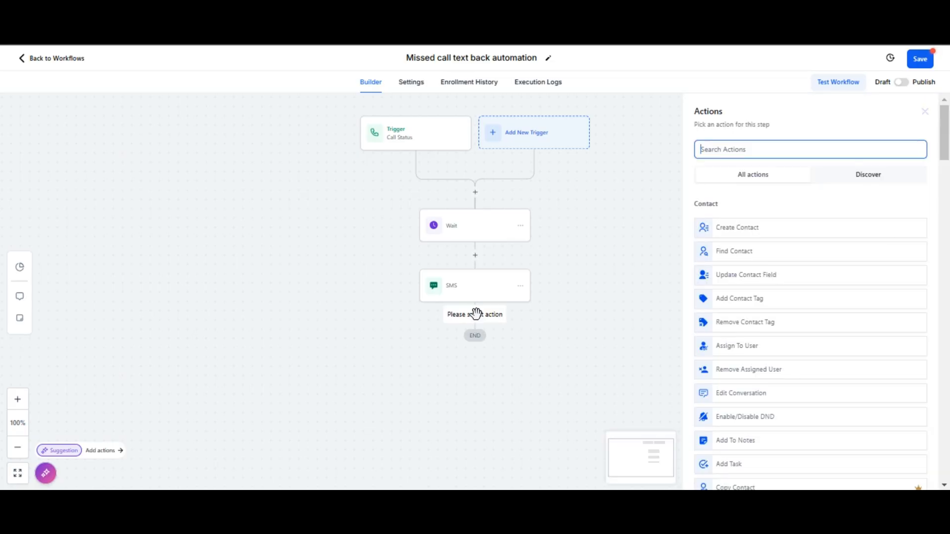
{"action": "type", "text": "create"}
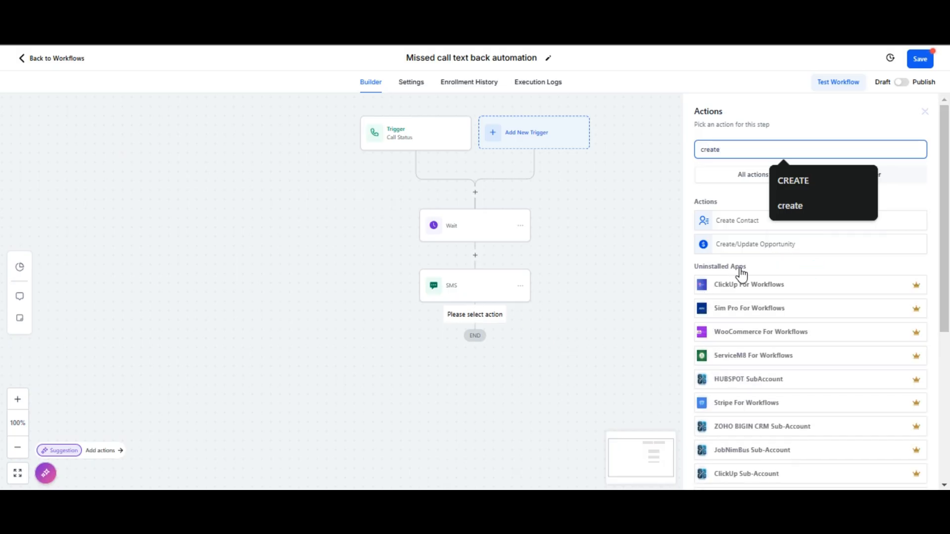
{"action": "left_click", "coordinate": [753, 245]}
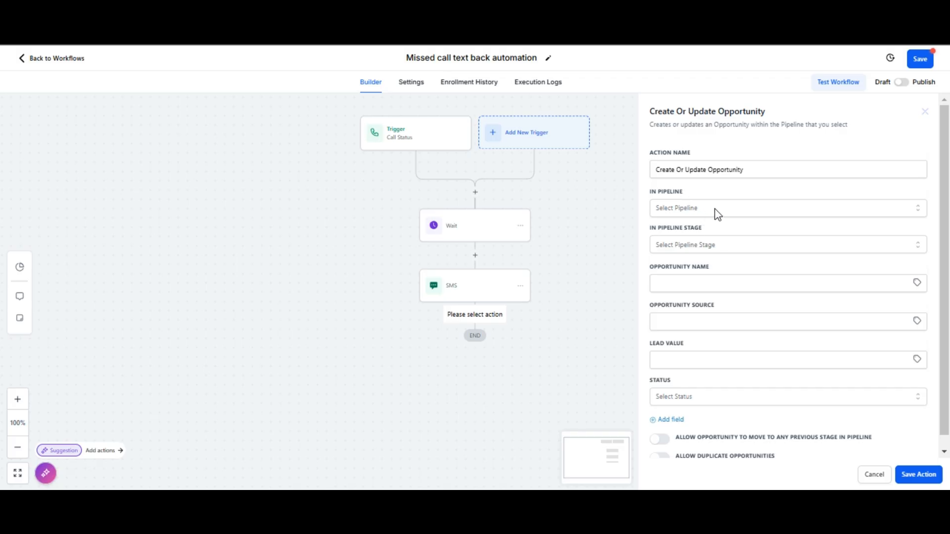
{"action": "left_click", "coordinate": [717, 213]}
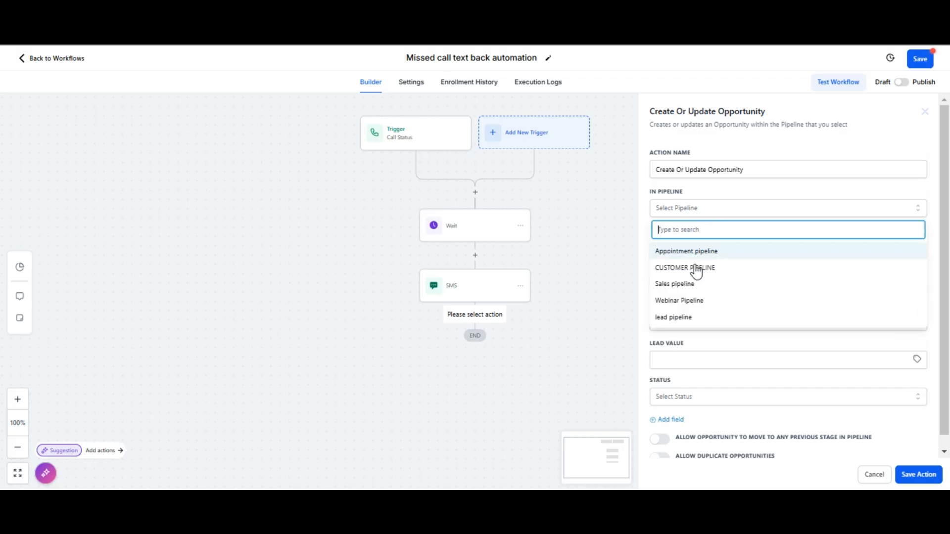
{"action": "left_click", "coordinate": [680, 316]}
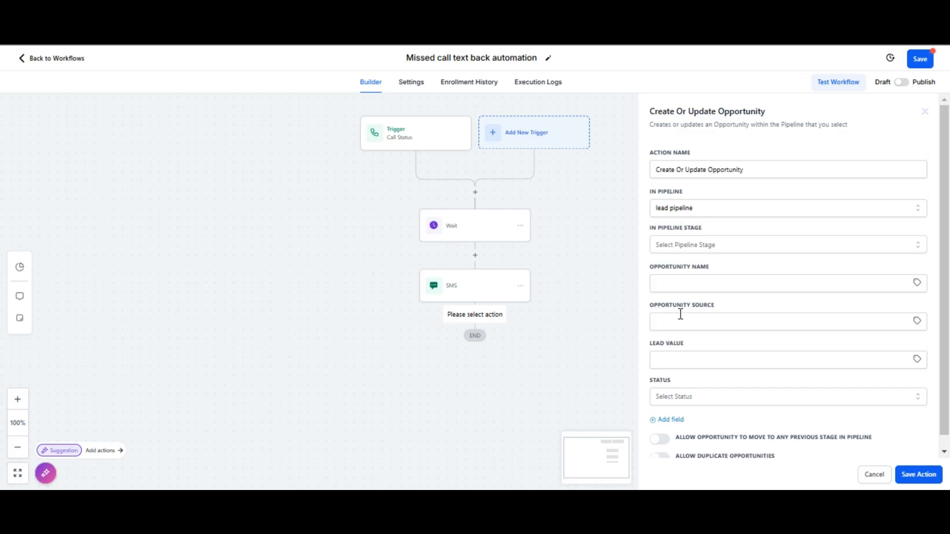
{"action": "left_click", "coordinate": [728, 246]}
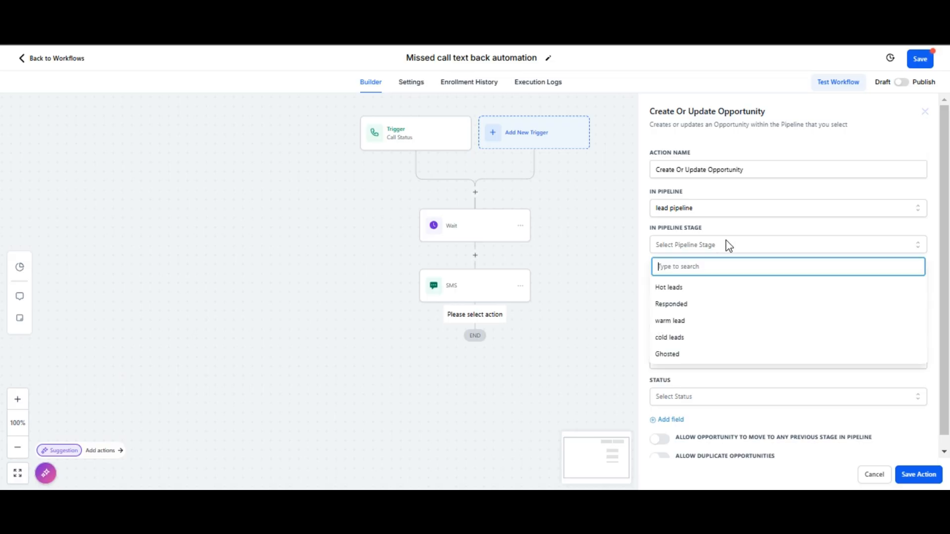
{"action": "left_click", "coordinate": [674, 304]}
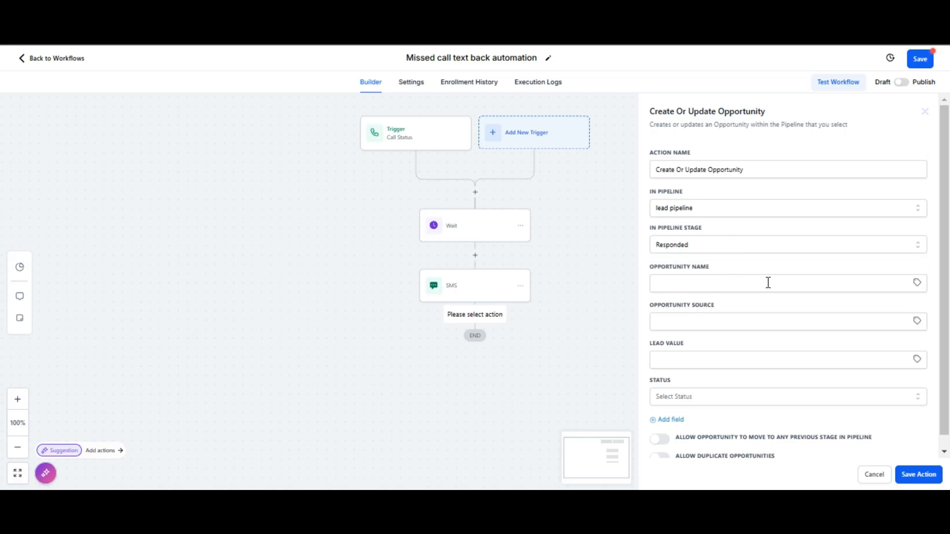
Set the opportunity name to the contact name value {{contact.name}} and save the action
{"action": "left_click", "coordinate": [915, 283]}
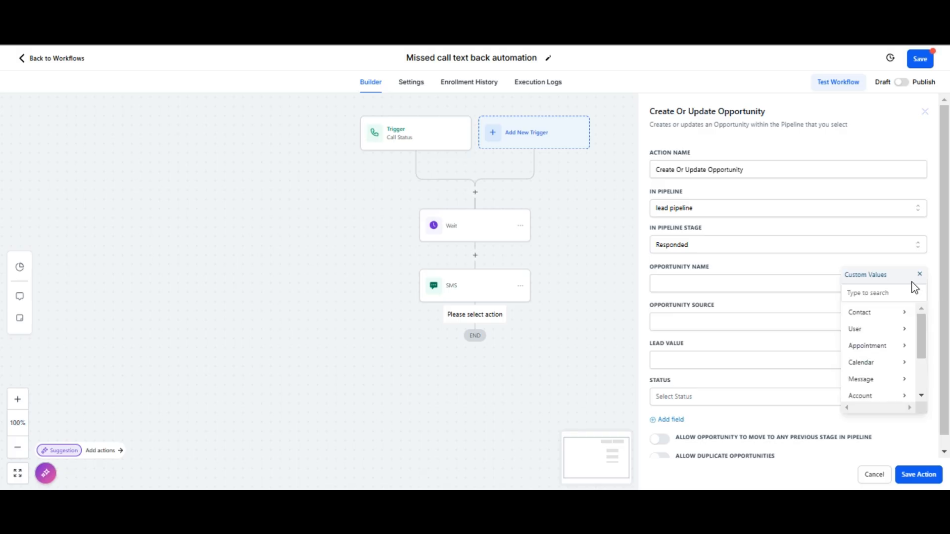
{"action": "left_click", "coordinate": [869, 319]}
{"action": "left_click", "coordinate": [869, 312]}
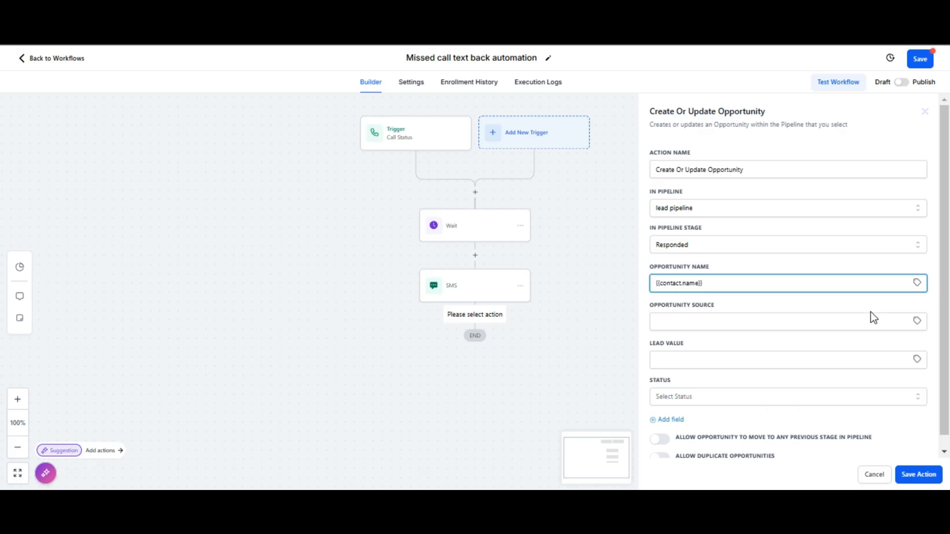
{"action": "scroll", "coordinate": [860, 324], "scroll_direction": "down", "scroll_amount": 1}
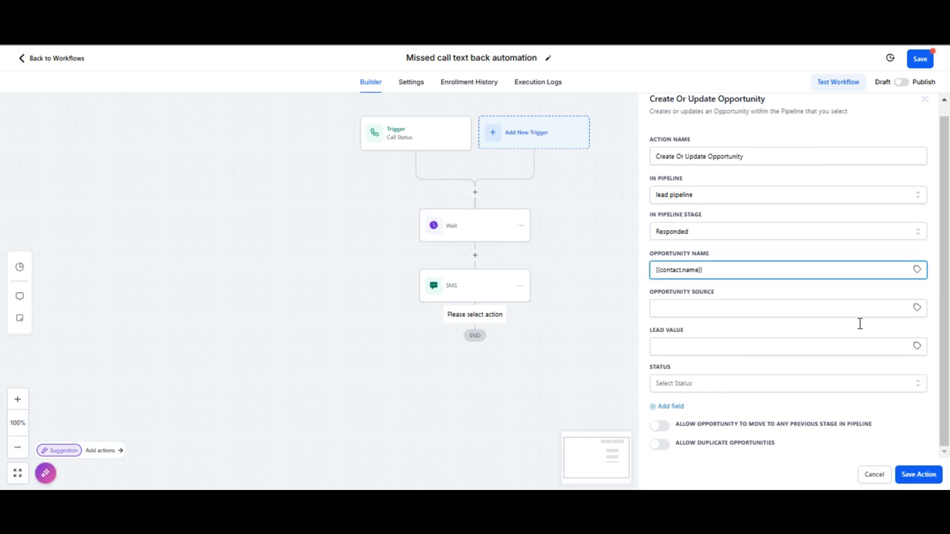
{"action": "left_click", "coordinate": [918, 473]}
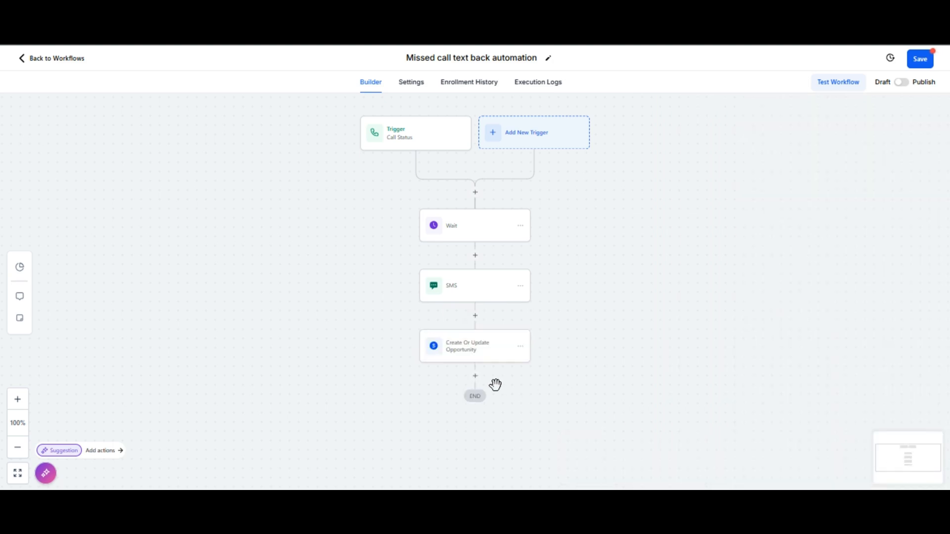
Save the workflow, switch it from Draft to Publish, and save it again
{"action": "left_click", "coordinate": [918, 58]}
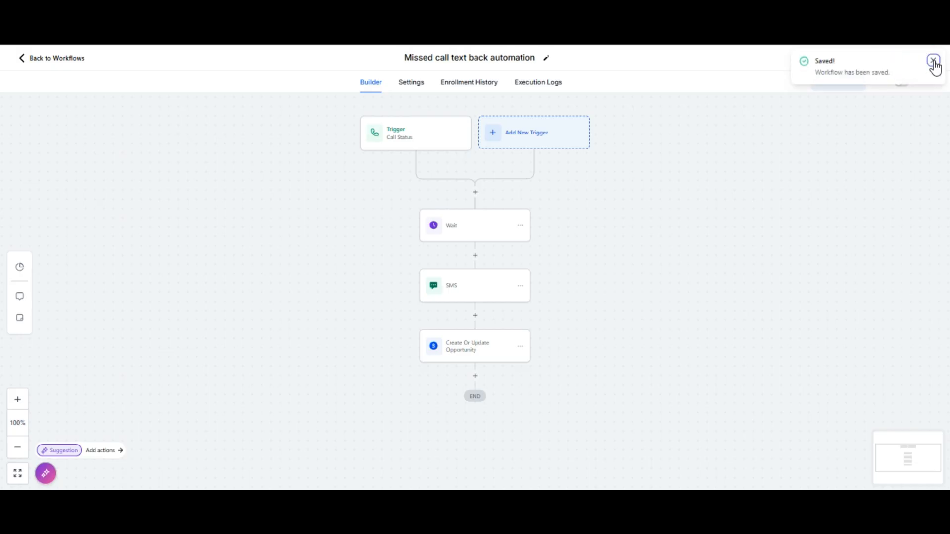
{"action": "left_click", "coordinate": [932, 60]}
{"action": "left_click", "coordinate": [903, 82]}
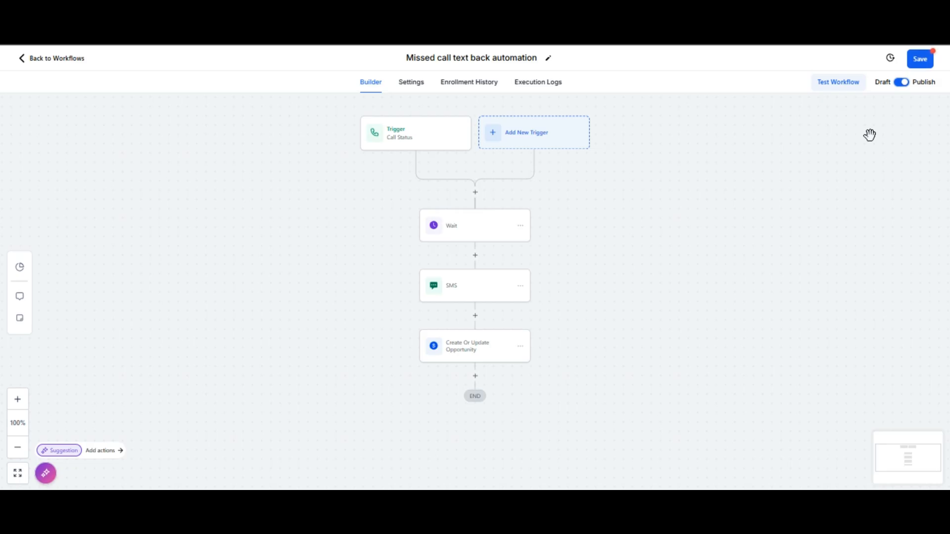
{"action": "left_click", "coordinate": [921, 58]}
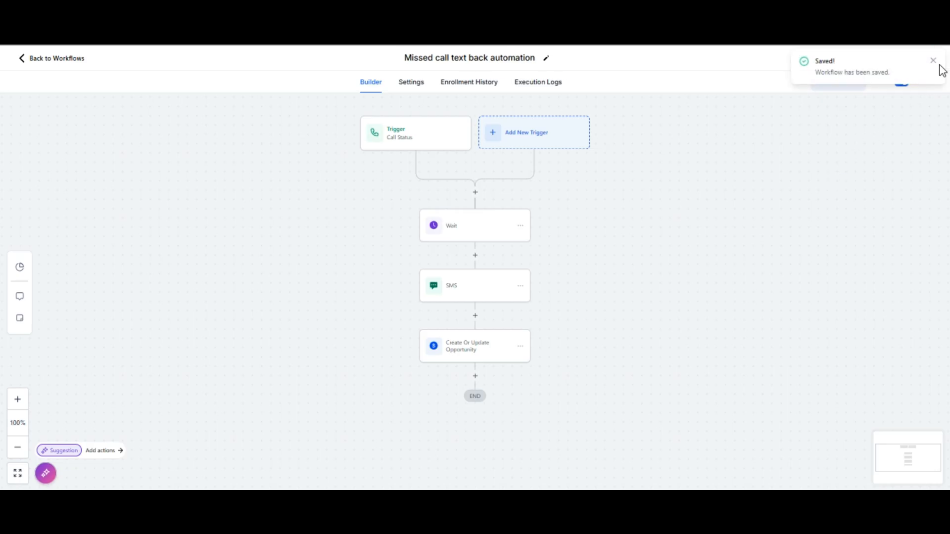
{"action": "left_click", "coordinate": [933, 61]}
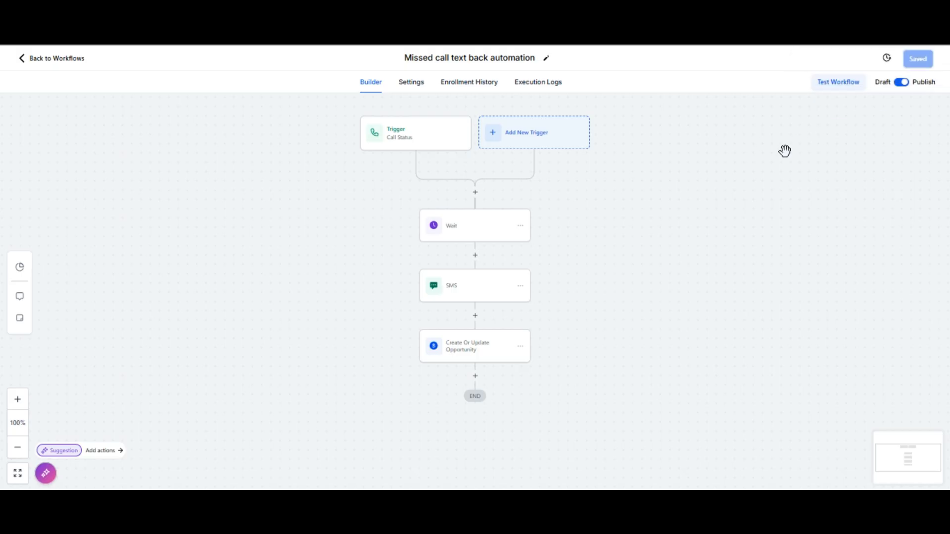